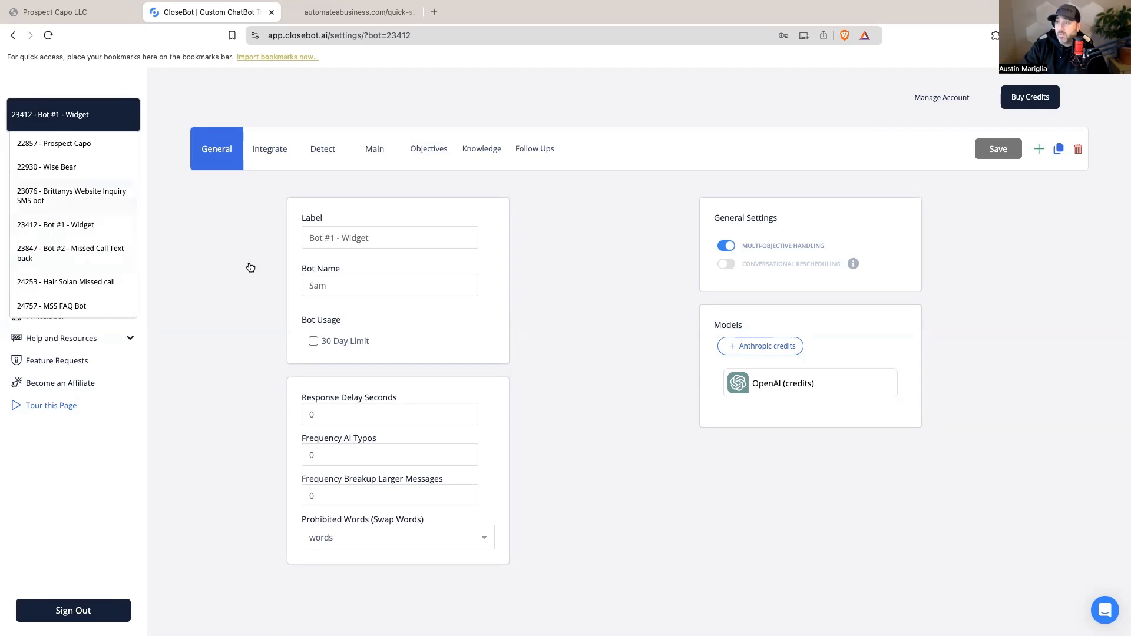
- Connect the Prospect Capo LLC account to the Bot #1 - Widget bot through Lead Connector and review the bot's main instructions
{"action": "left_click", "coordinate": [279, 153]}
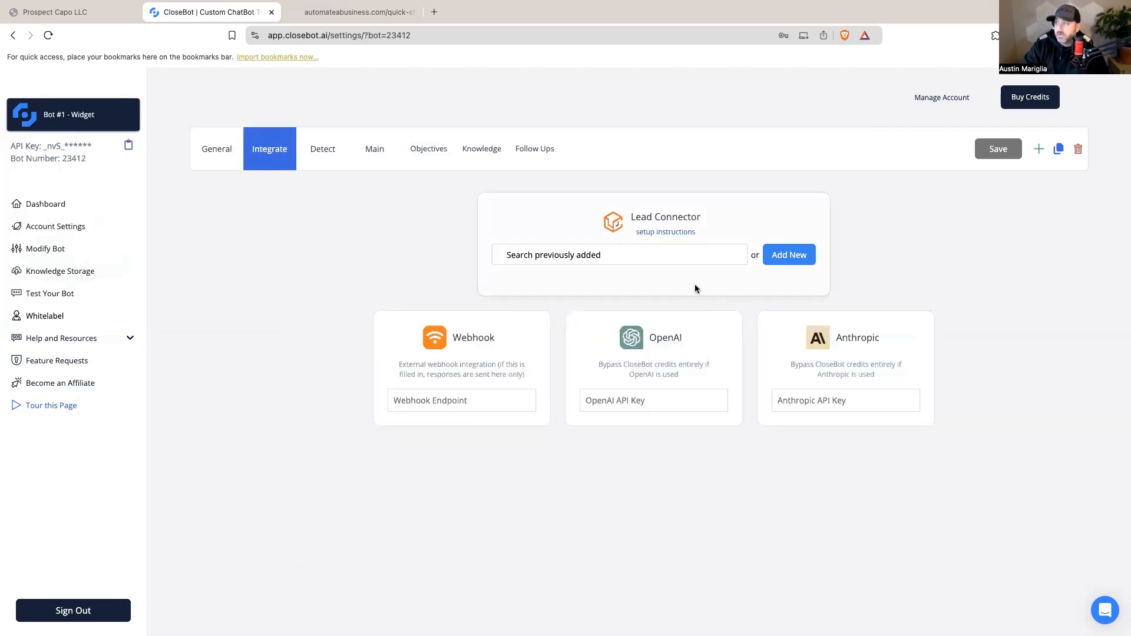
{"action": "left_click", "coordinate": [786, 257]}
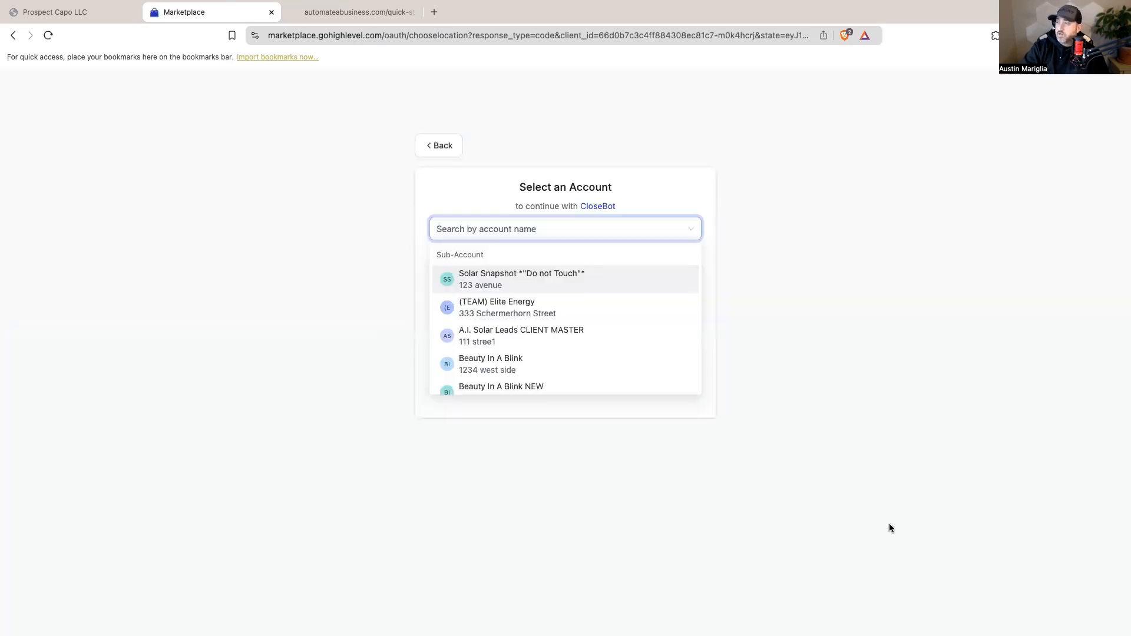
{"action": "scroll", "coordinate": [528, 383], "scroll_direction": "down", "scroll_amount": 10}
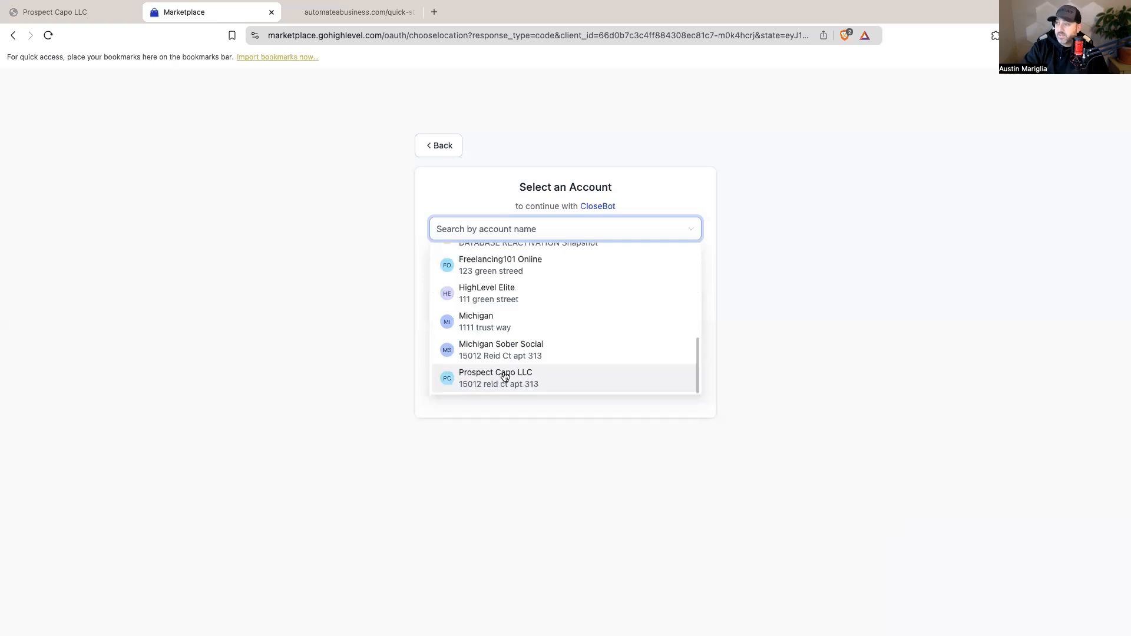
{"action": "left_click", "coordinate": [526, 384]}
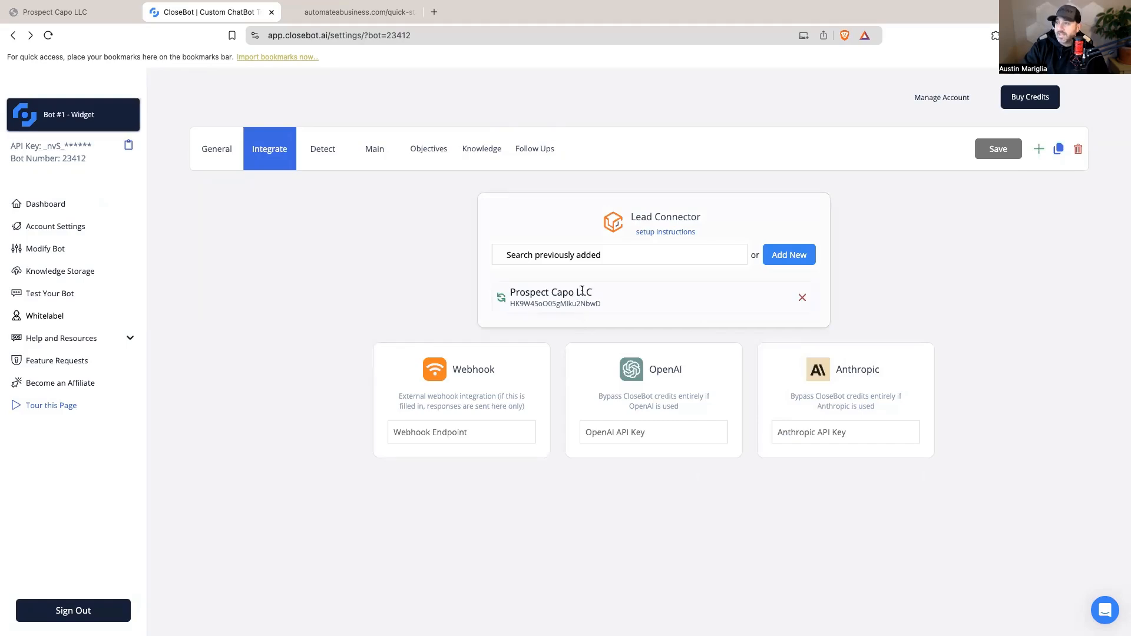
{"action": "left_click", "coordinate": [378, 152]}
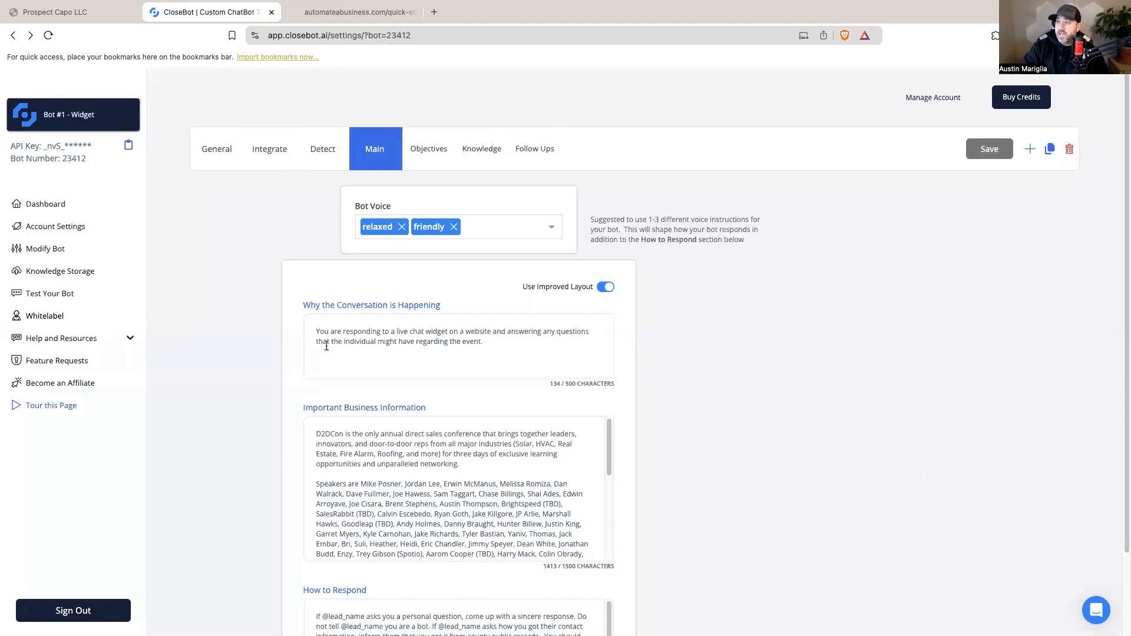
{"action": "mouse_move", "coordinate": [410, 356]}
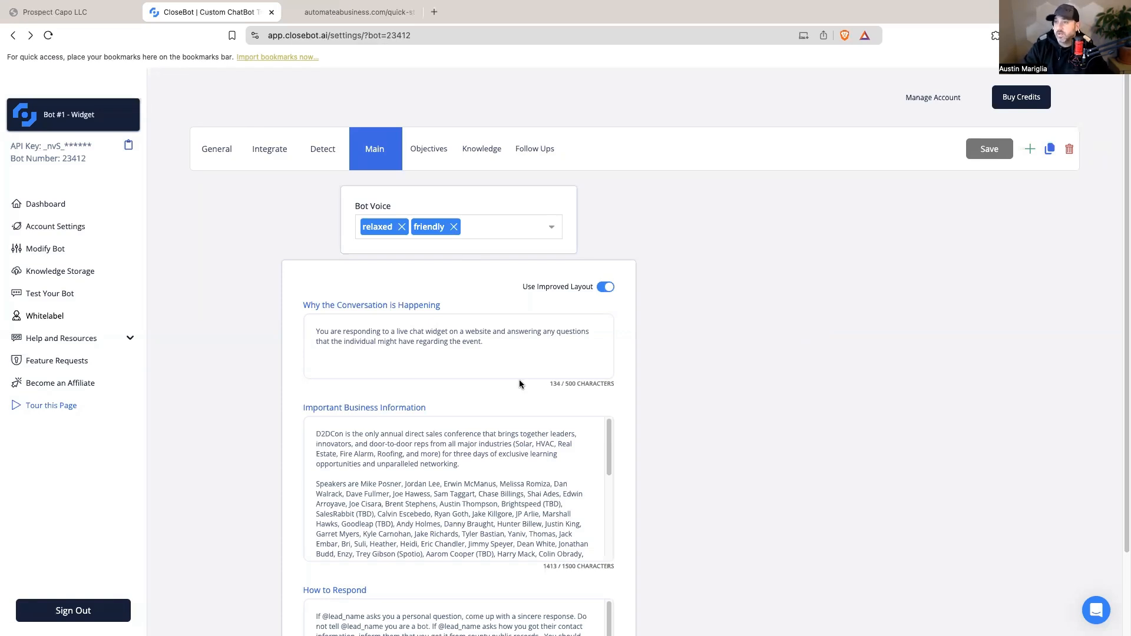
- Switch to the Bot #2 - Missed Call Text back bot and connect it to the Prospect Capo LLC account through Lead Connector
{"action": "left_click", "coordinate": [118, 117]}
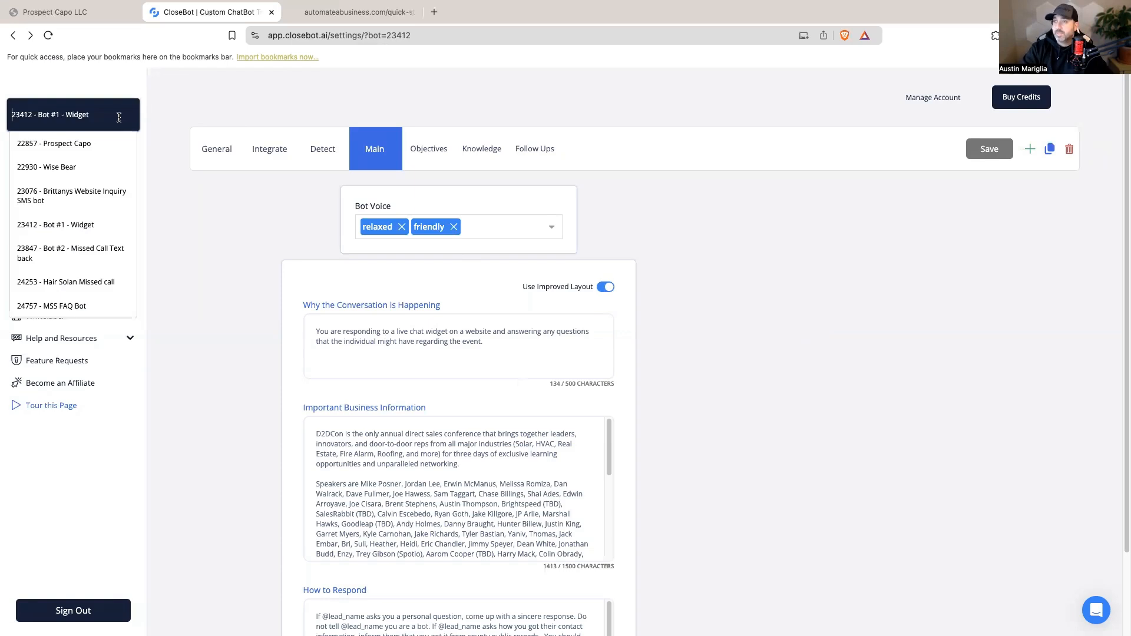
{"action": "left_click", "coordinate": [98, 250]}
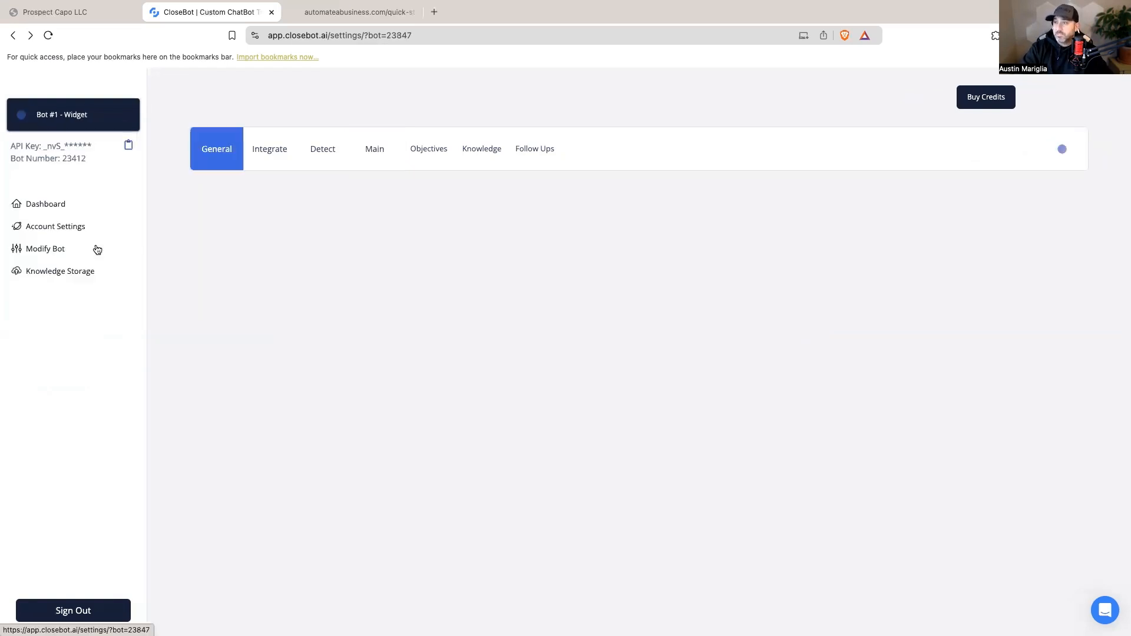
{"action": "mouse_move", "coordinate": [307, 241]}
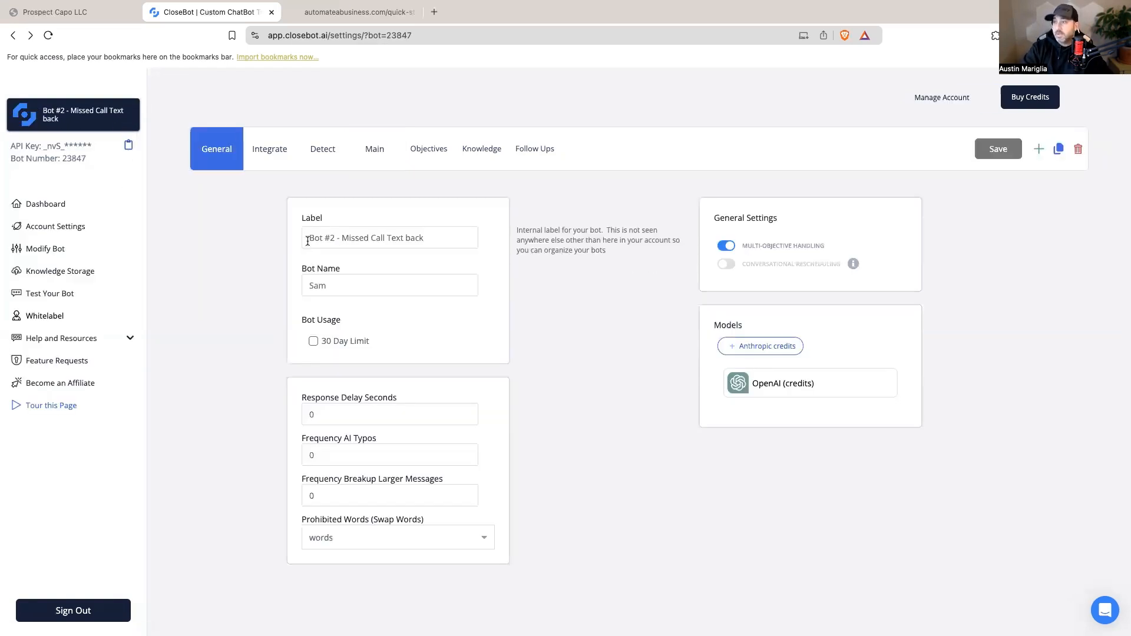
{"action": "left_click", "coordinate": [278, 156]}
{"action": "left_click", "coordinate": [783, 257]}
{"action": "left_click", "coordinate": [510, 379]}
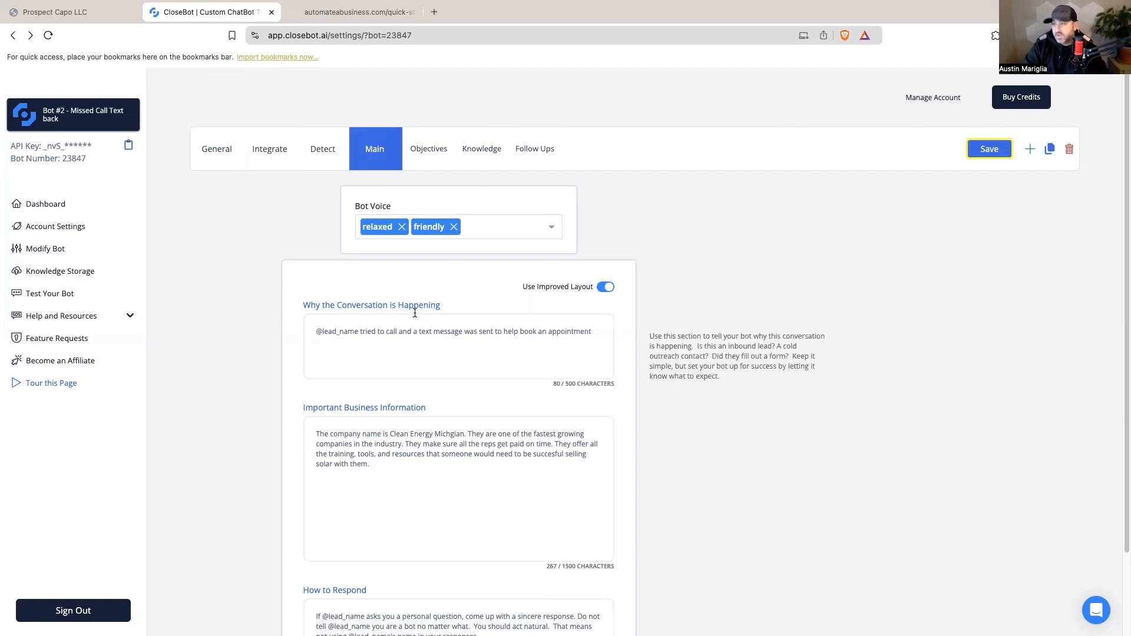
- Check the conversation reason in the missed call bot's main instructions and save the bot
{"action": "left_click", "coordinate": [362, 340]}
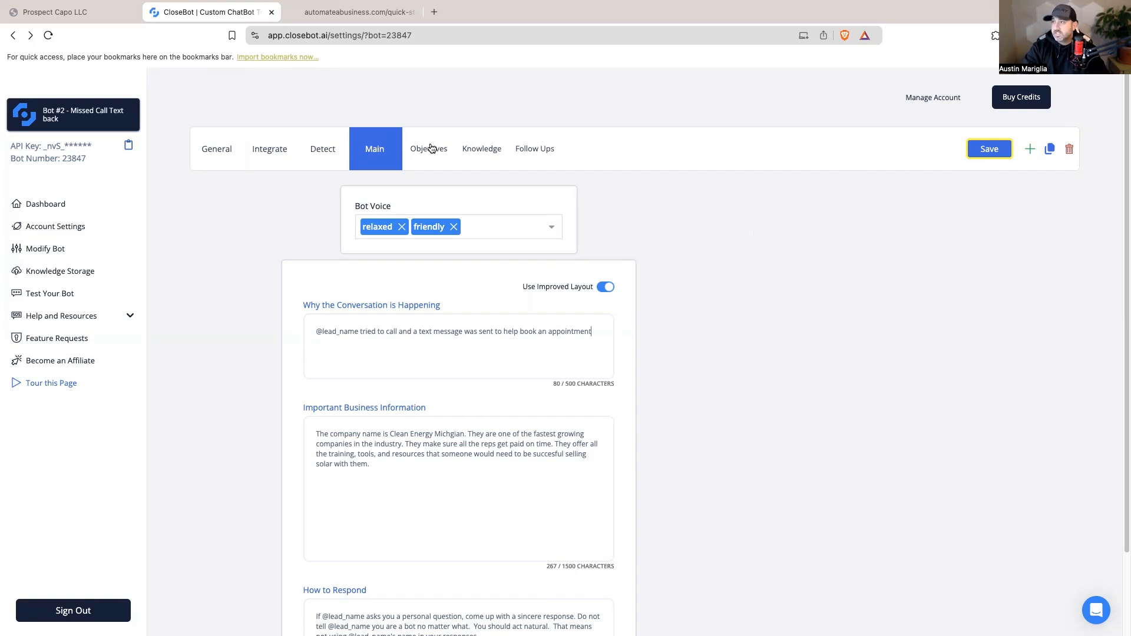
{"action": "left_click", "coordinate": [994, 152]}
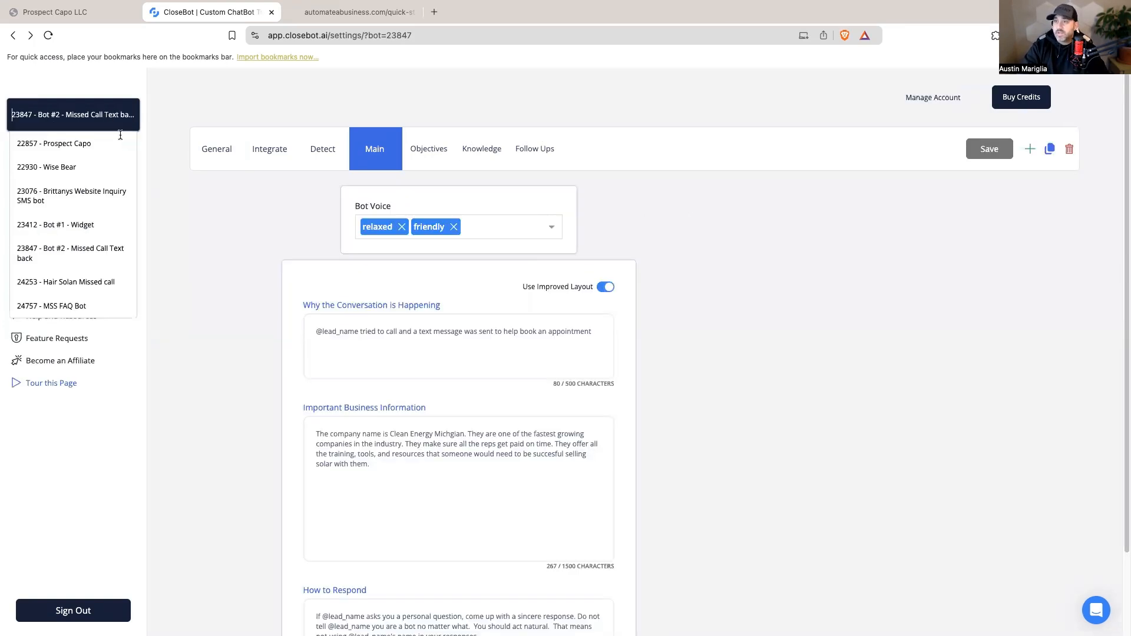
{"action": "left_click", "coordinate": [81, 109]}
{"action": "left_click", "coordinate": [166, 260]}
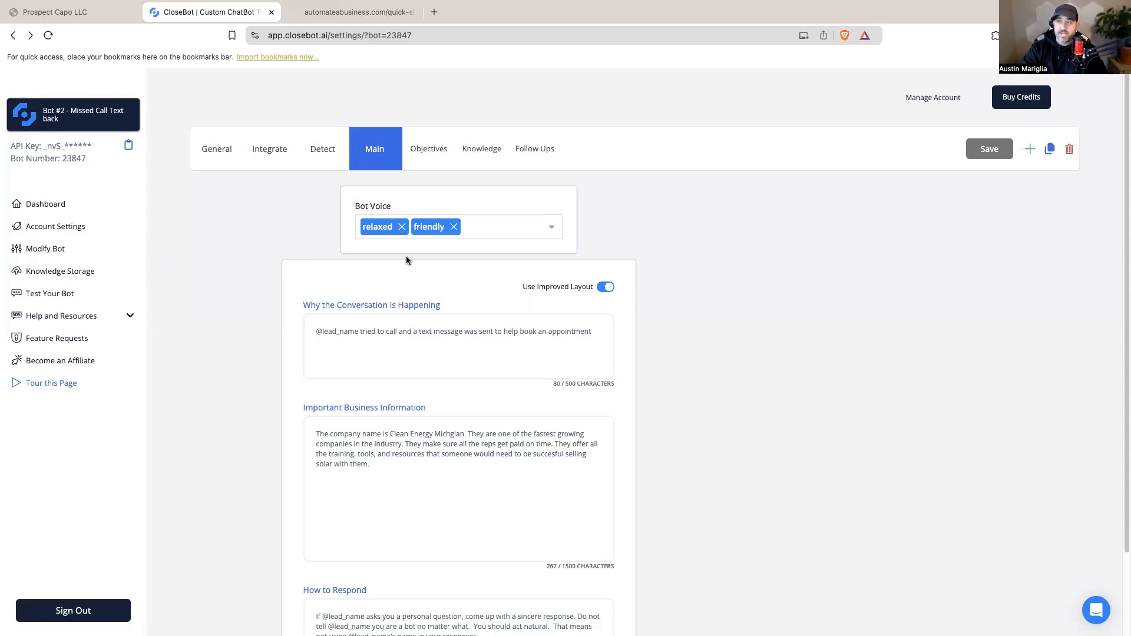
- Switch to HighLevel and inspect the trigger, tag action and SMS action of the Missed call text back outbound first message workflow
{"action": "left_click", "coordinate": [105, 14]}
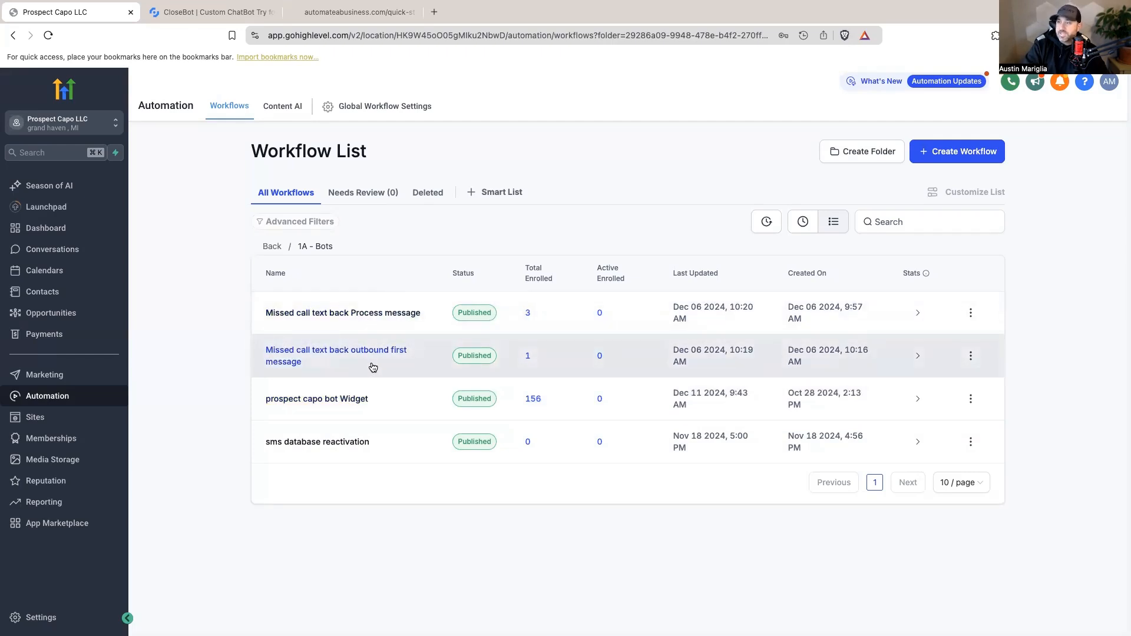
{"action": "left_click", "coordinate": [346, 351]}
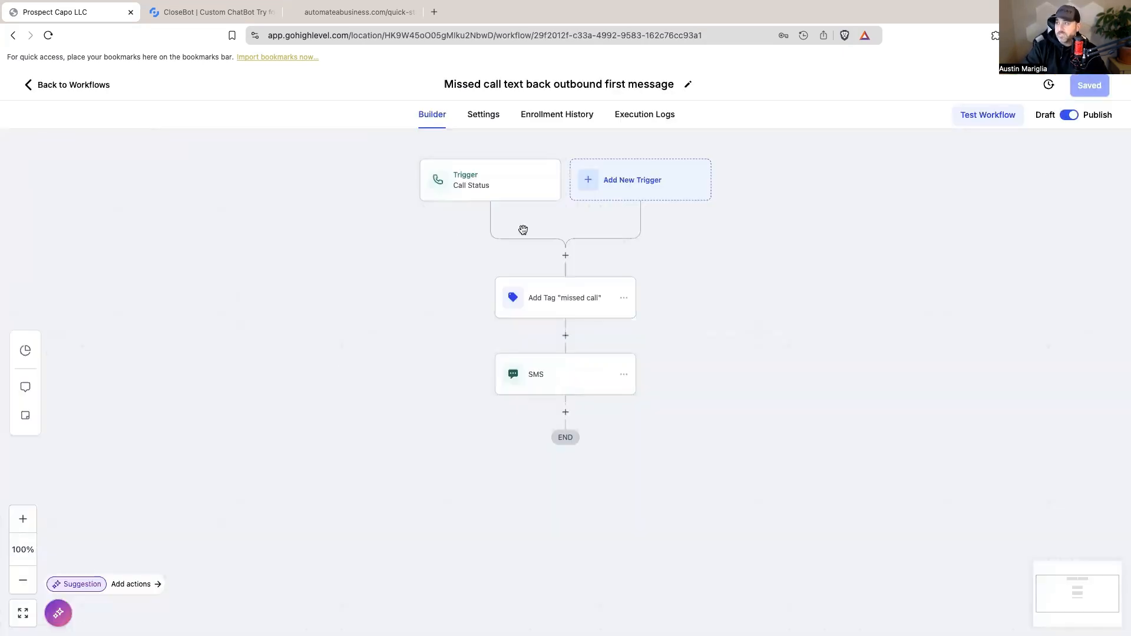
{"action": "left_click", "coordinate": [510, 186]}
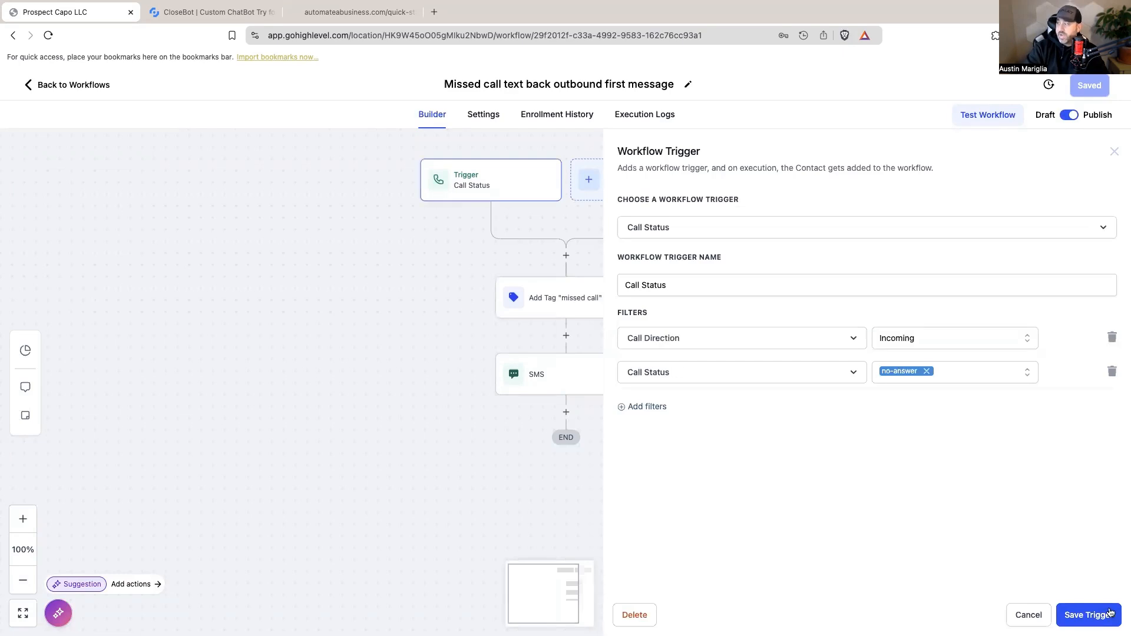
{"action": "left_click", "coordinate": [1031, 615]}
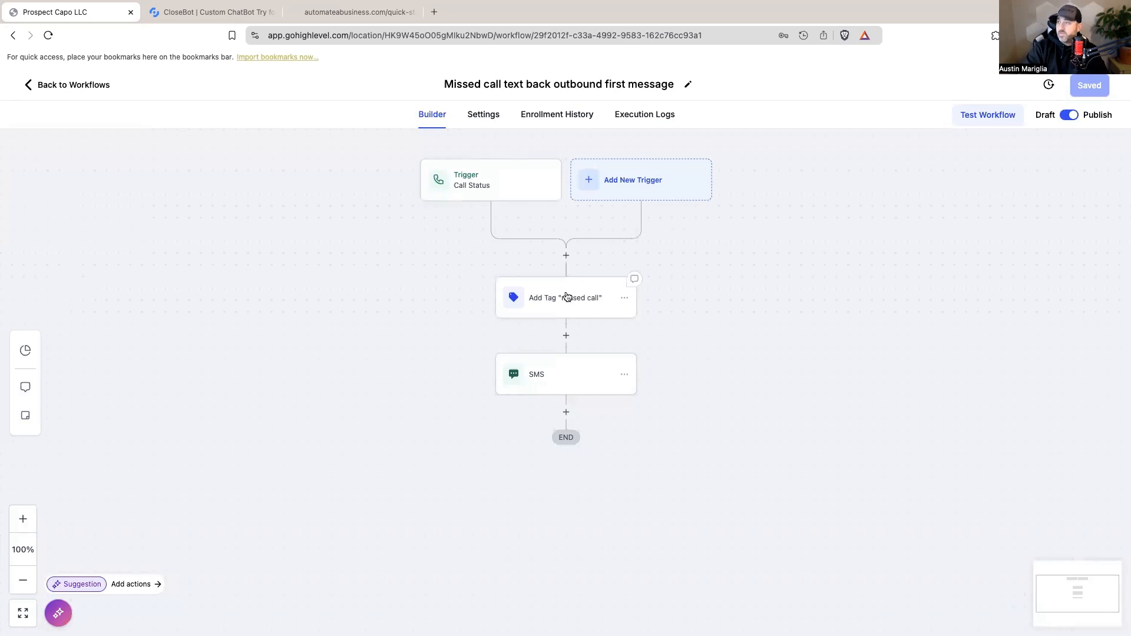
{"action": "left_click", "coordinate": [581, 307]}
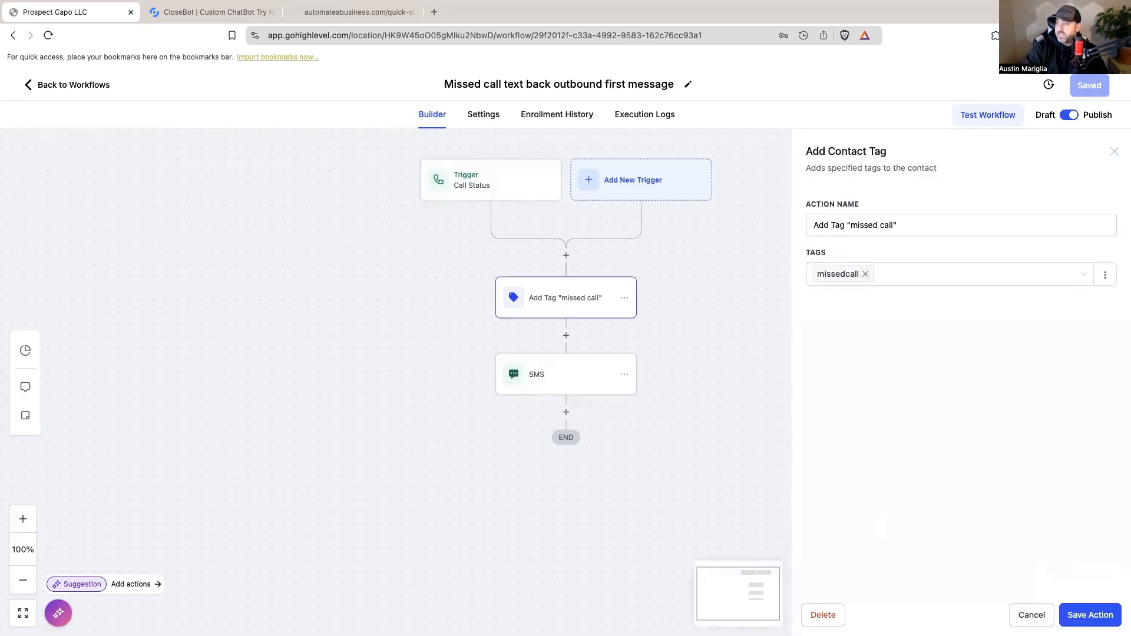
{"action": "left_click", "coordinate": [1027, 617]}
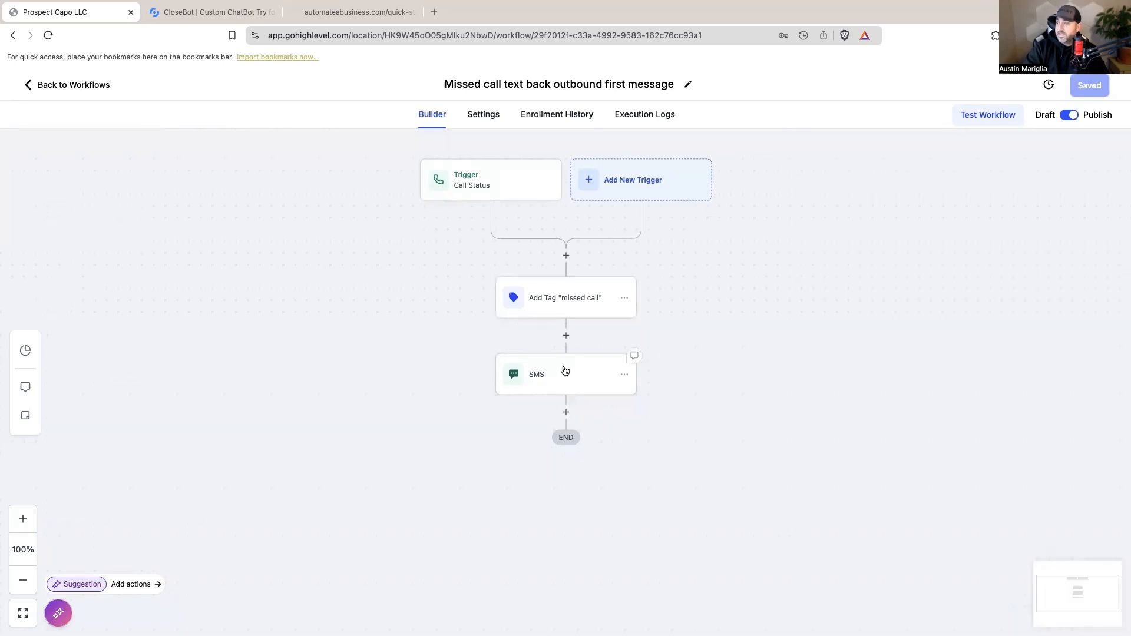
{"action": "left_click", "coordinate": [565, 371]}
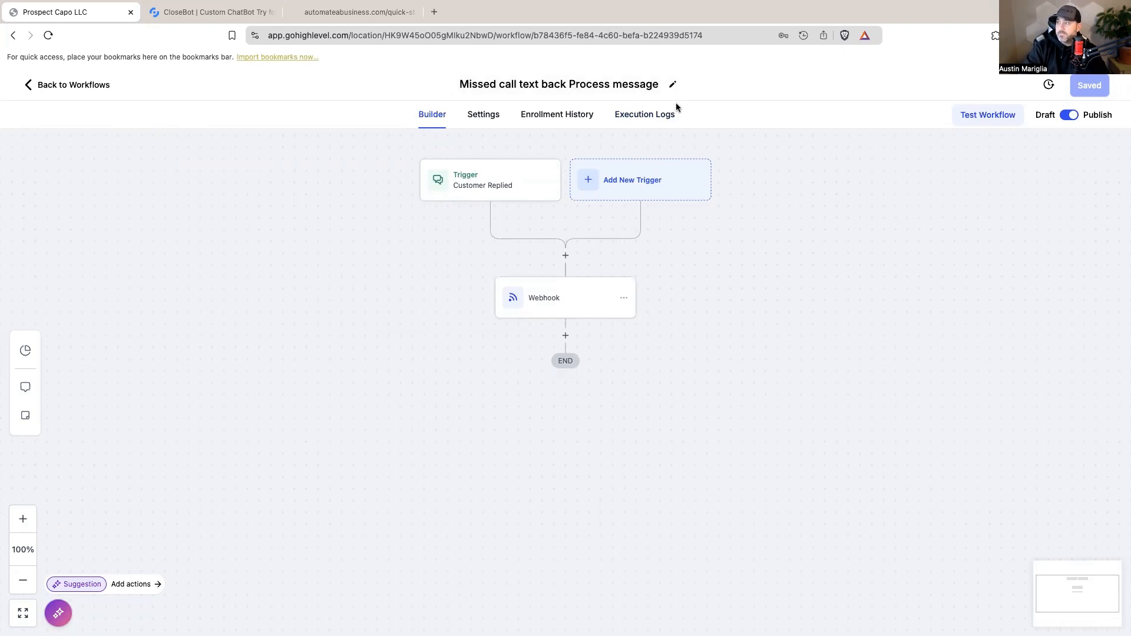
- Review the Customer Replied trigger's filters in the Missed call text back Process message workflow
{"action": "left_click", "coordinate": [495, 188]}
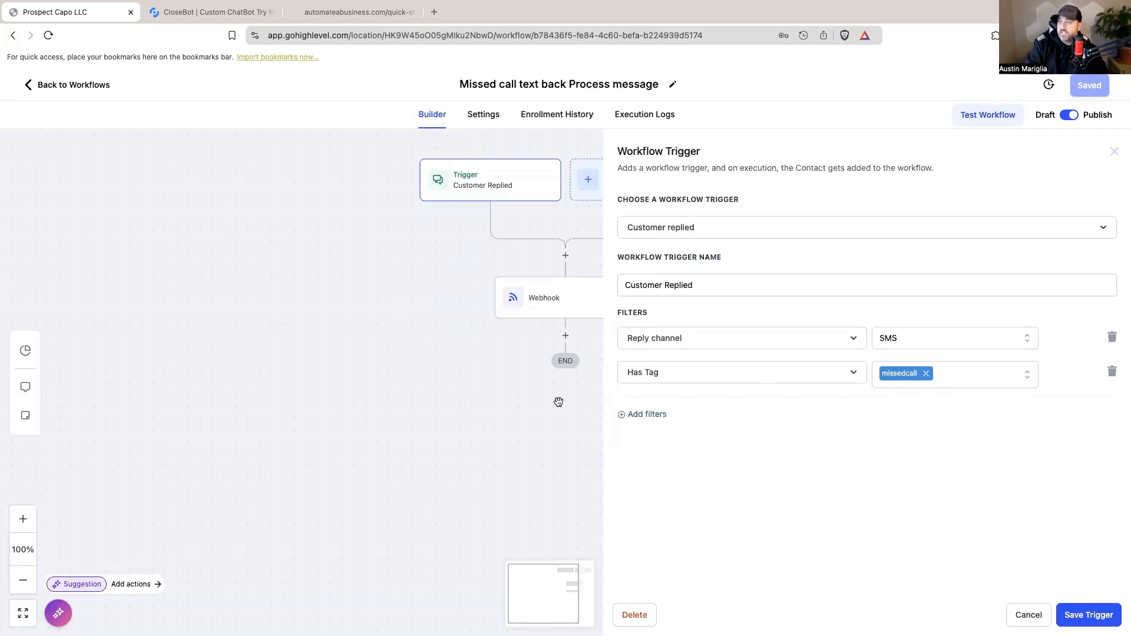
{"action": "left_click", "coordinate": [1028, 615]}
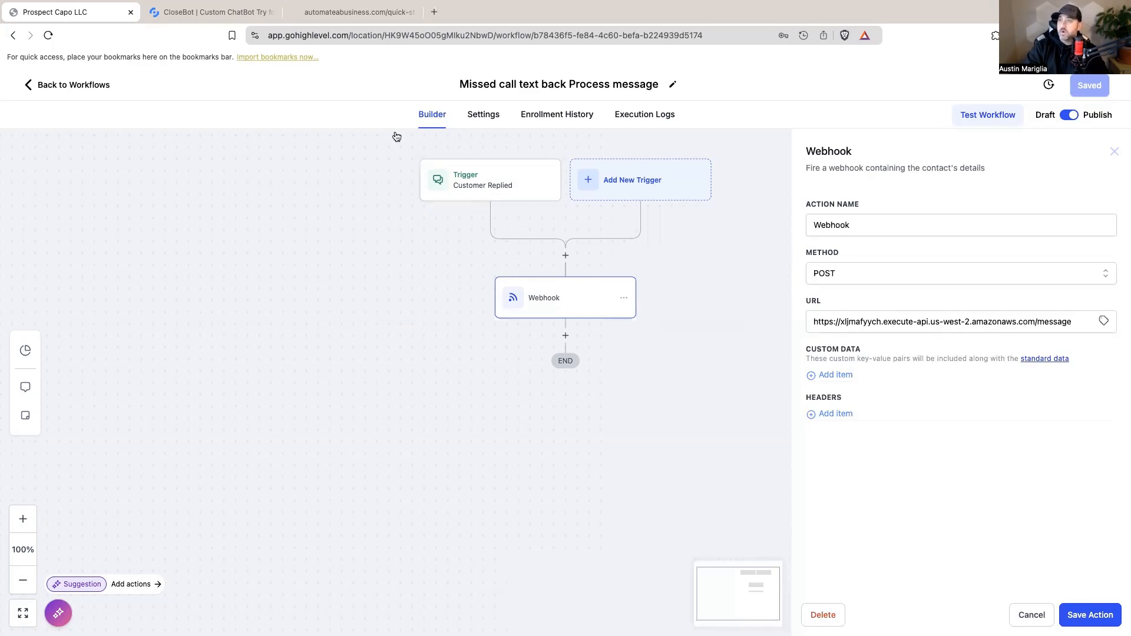
- Switch to CloseBot and copy the bot number of Bot #2 - Missed Call Text back
{"action": "left_click", "coordinate": [232, 17]}
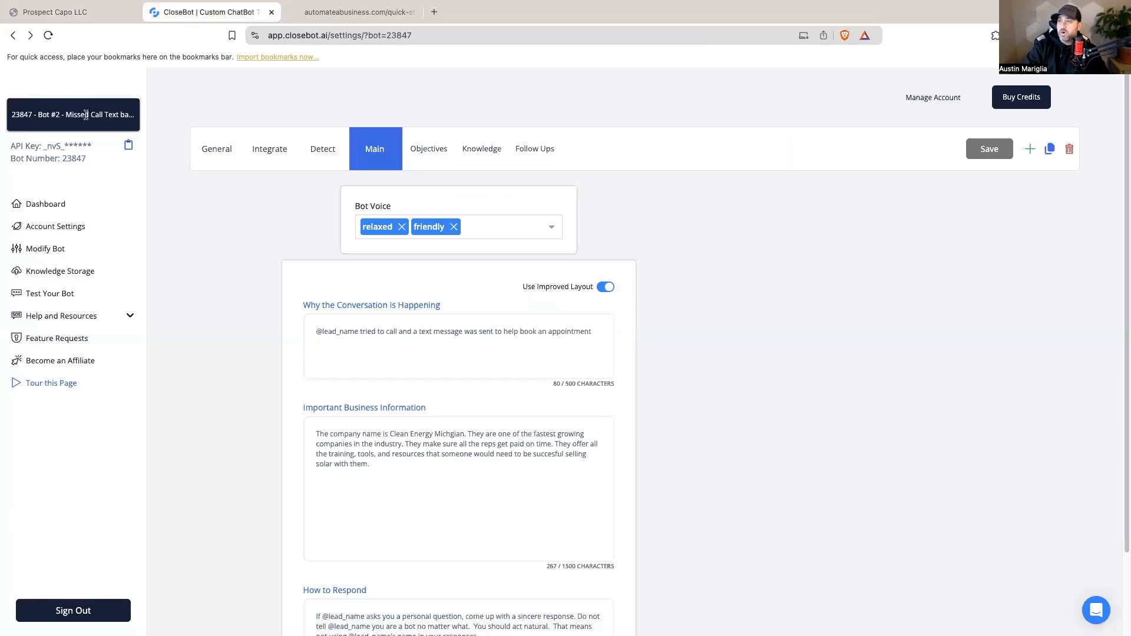
{"action": "left_click_drag", "start_coordinate": [87, 156], "coordinate": [62, 159]}
{"action": "right_click", "coordinate": [69, 161]}
{"action": "left_click", "coordinate": [81, 184]}
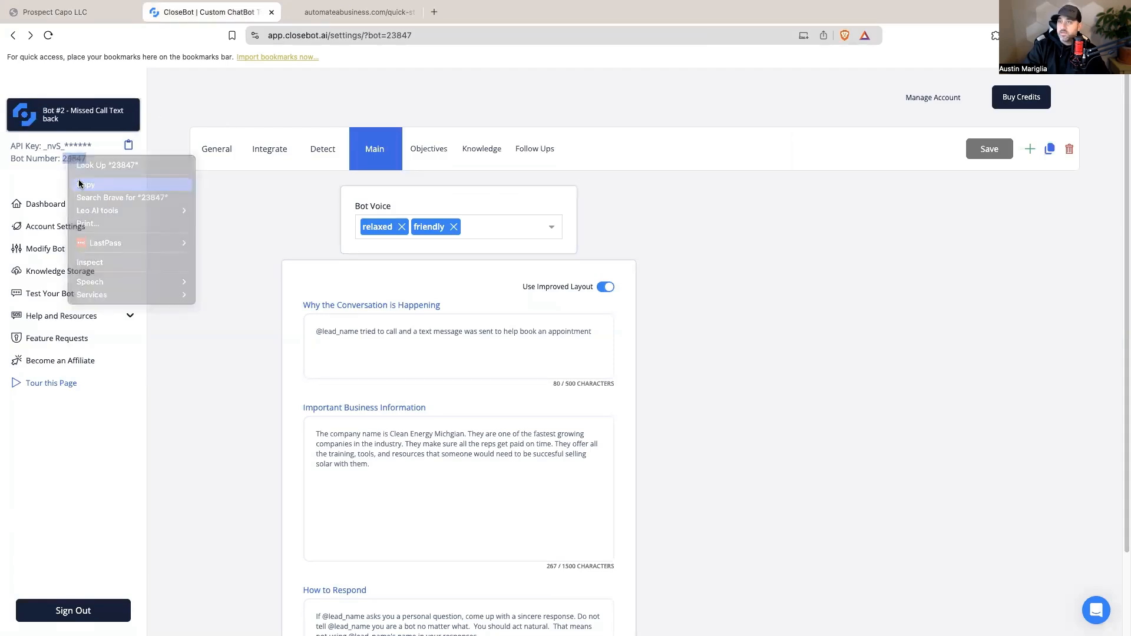
- Back in HighLevel, add a custom data item "bot" with the value 23847 to the Webhook action and save the action
{"action": "left_click", "coordinate": [85, 18]}
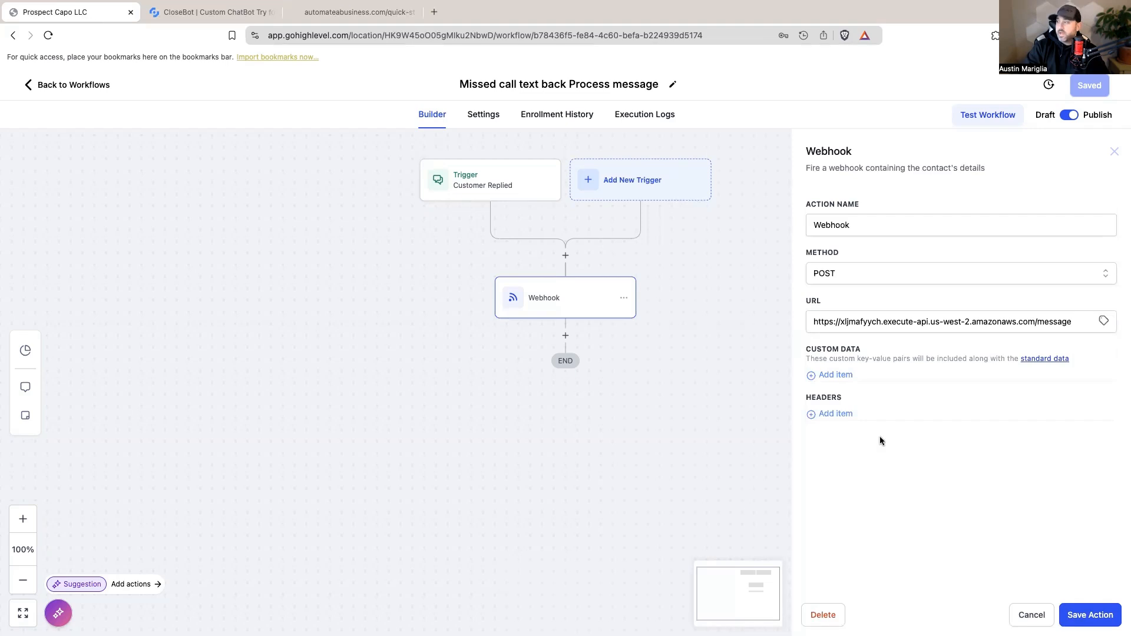
{"action": "left_click", "coordinate": [839, 374]}
{"action": "left_click", "coordinate": [838, 382]}
{"action": "type", "text": "bot"}
{"action": "left_click", "coordinate": [927, 375]}
{"action": "key", "text": "super+v"}
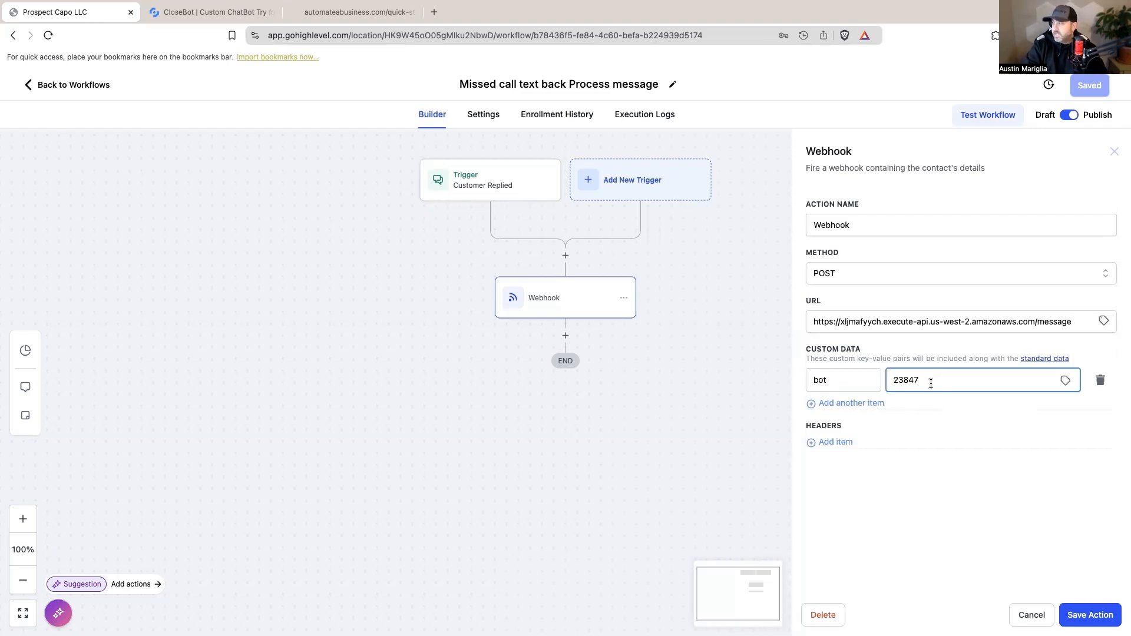
{"action": "left_click", "coordinate": [1081, 621]}
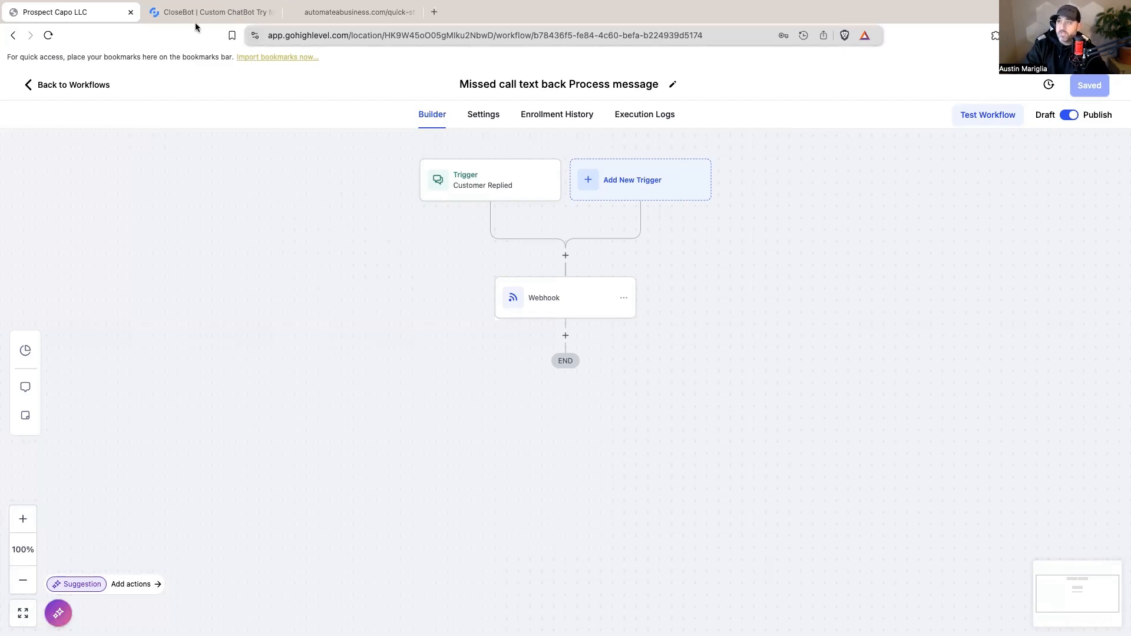
- Recheck the process message workflow's trigger filters and compare the webhook's bot value with the bot number in CloseBot
{"action": "left_click", "coordinate": [502, 181]}
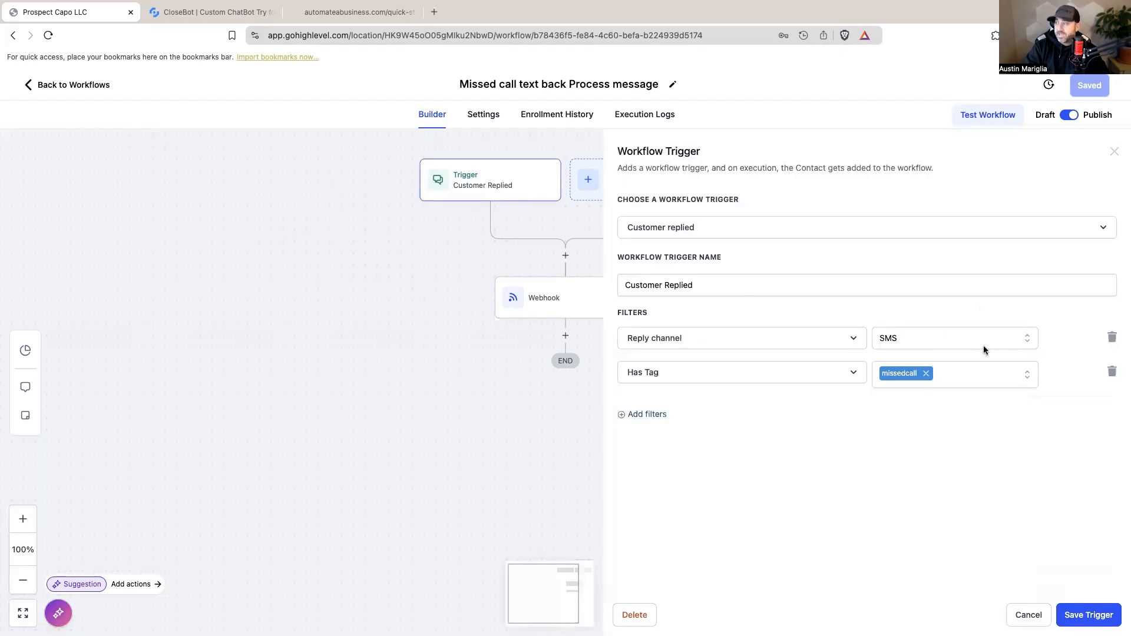
{"action": "left_click", "coordinate": [1028, 615]}
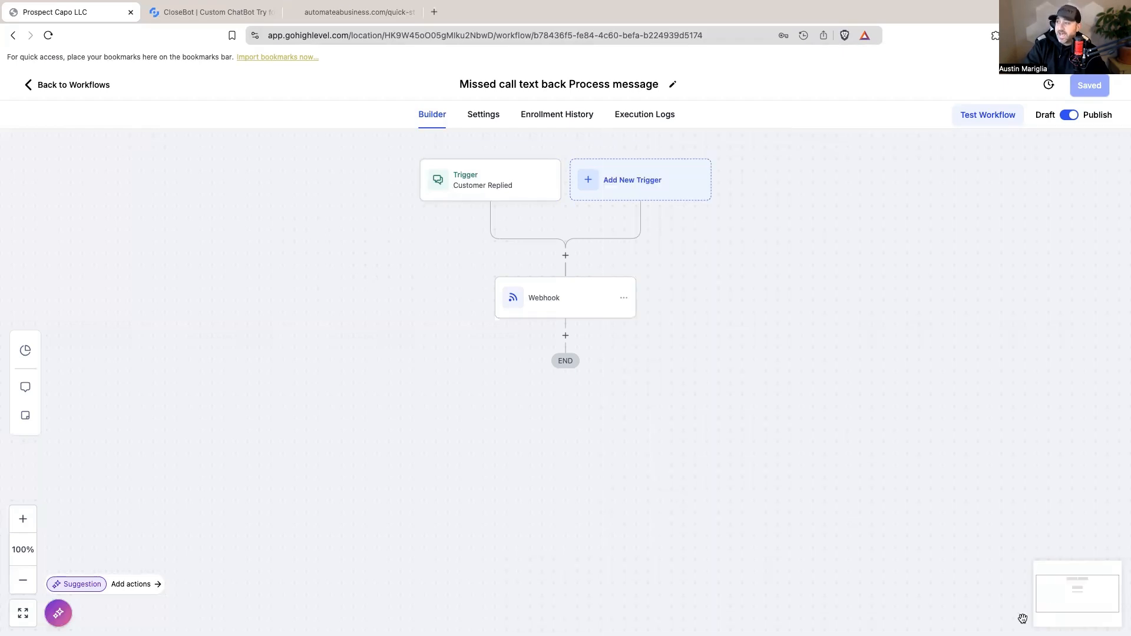
{"action": "left_click", "coordinate": [551, 295]}
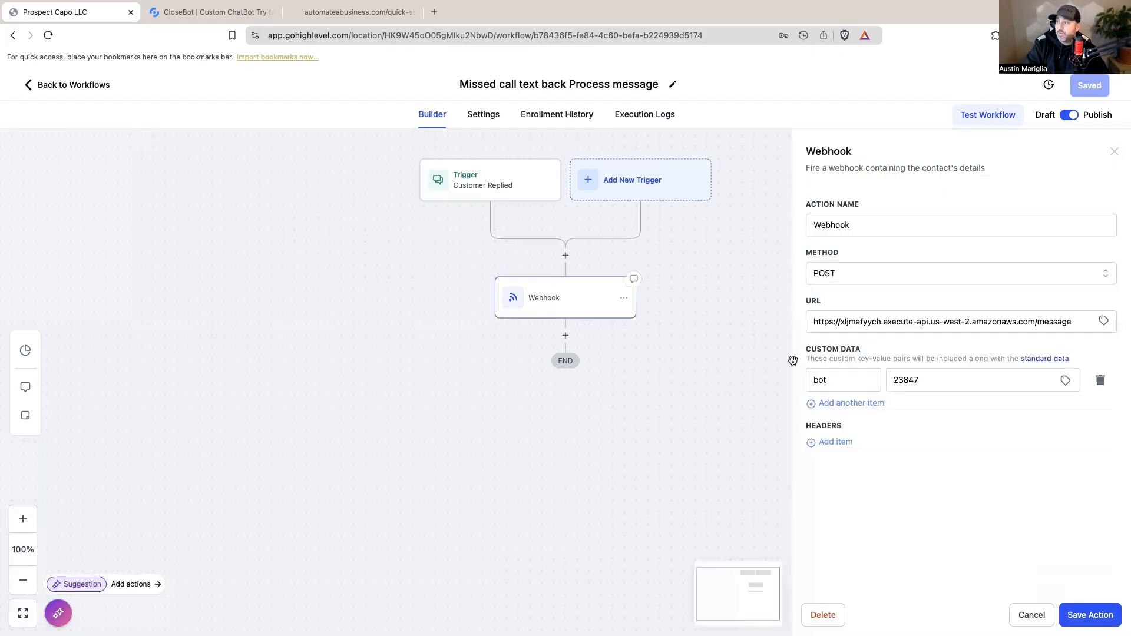
{"action": "double_click", "coordinate": [922, 383]}
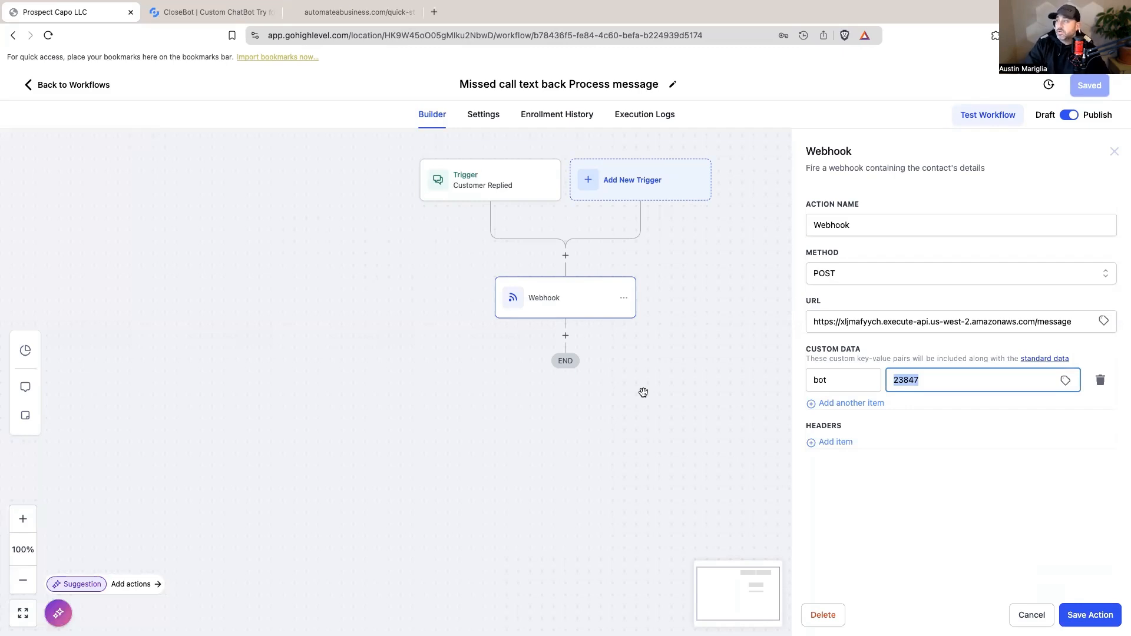
{"action": "key", "text": "ctrl+Tab"}
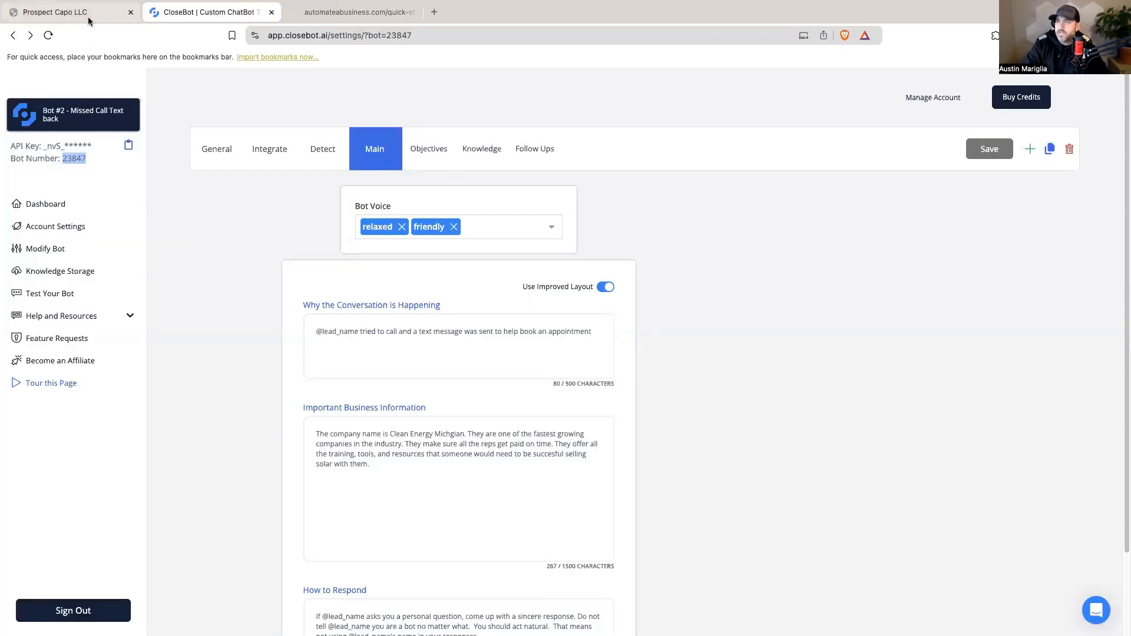
- Return to HighLevel and review the Customer Replied trigger's reply channel filter in the prospect capo bot Widget workflow
{"action": "left_click", "coordinate": [88, 17]}
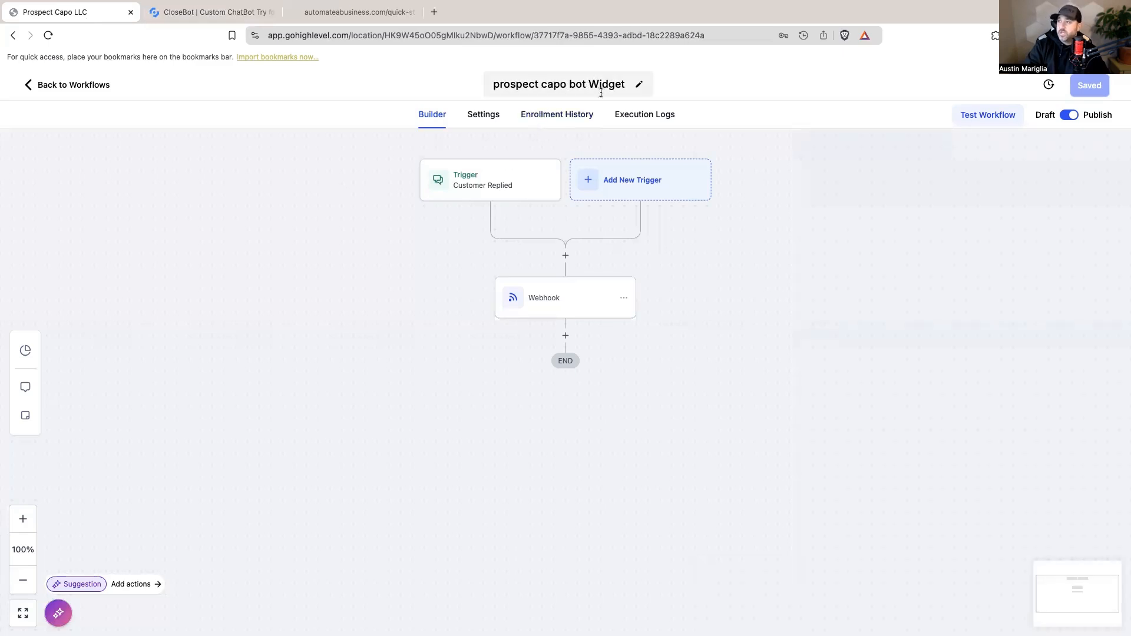
{"action": "left_click", "coordinate": [492, 192]}
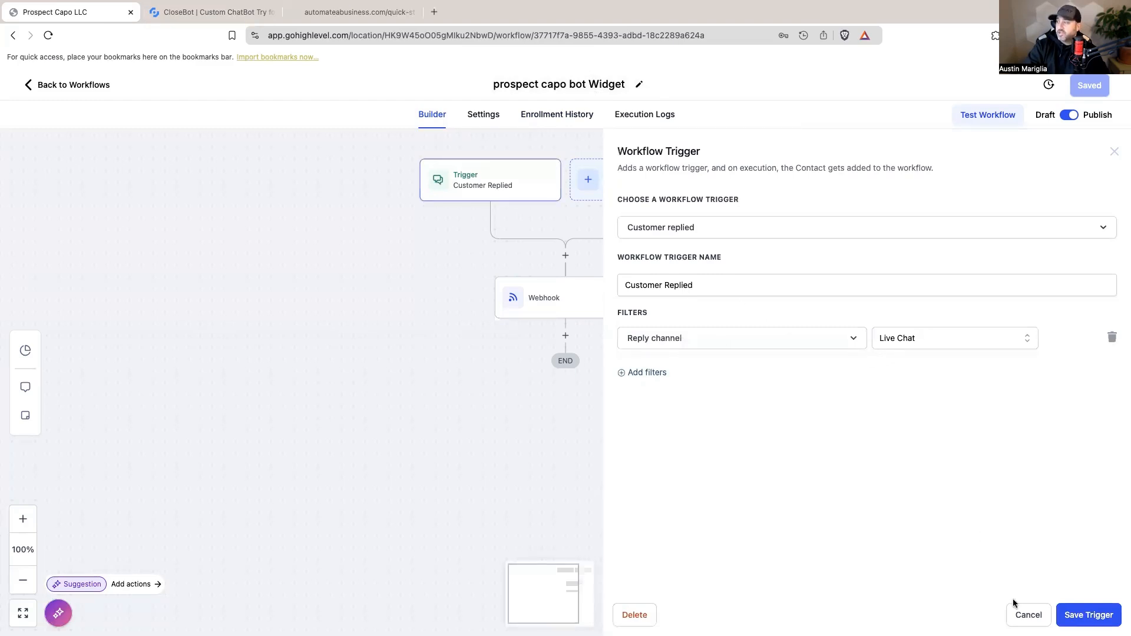
{"action": "left_click", "coordinate": [1028, 614]}
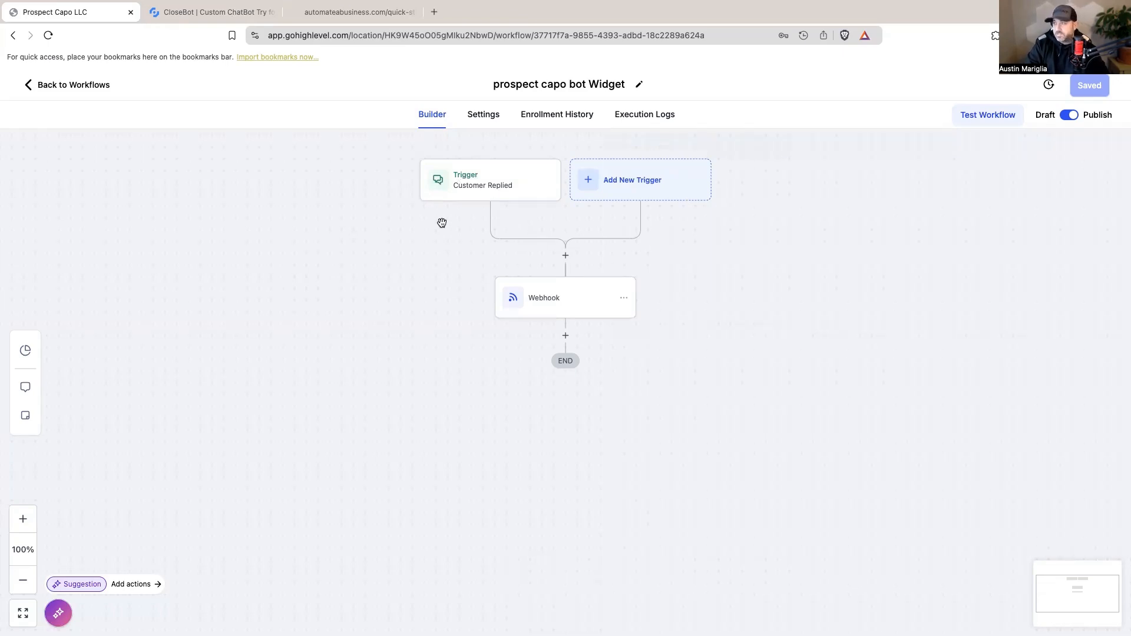
- Open the workflow's Webhook action and look up the CloseBot webhook URLs on the automateabusiness.com quick-start page
{"action": "left_click", "coordinate": [591, 310]}
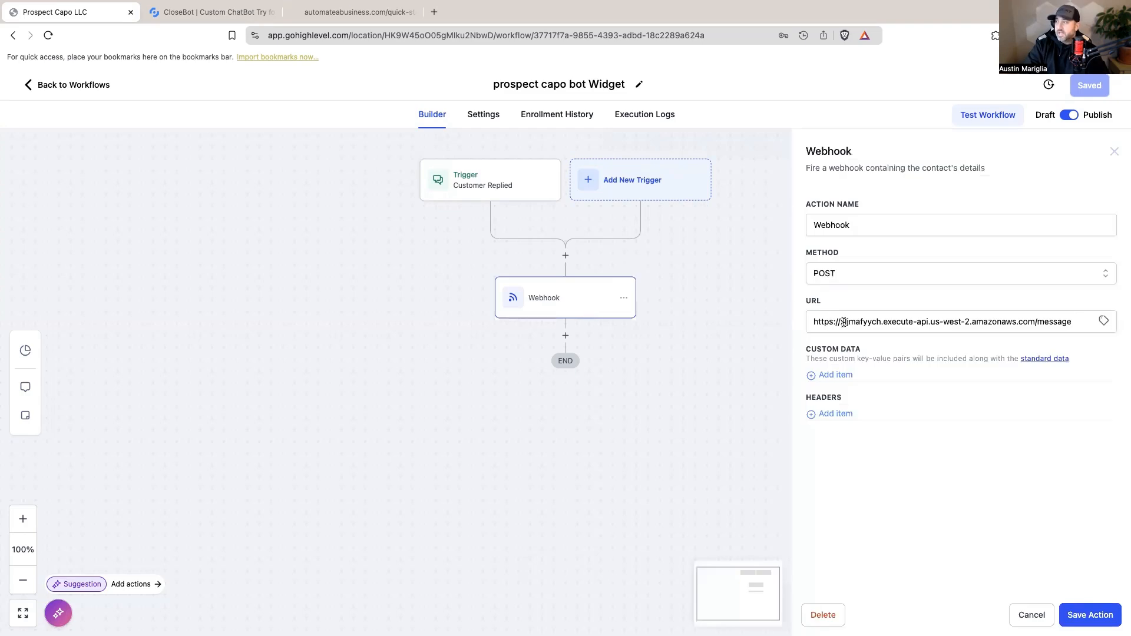
{"action": "left_click", "coordinate": [359, 12]}
{"action": "scroll", "coordinate": [455, 229], "scroll_direction": "down", "scroll_amount": 3}
{"action": "scroll", "coordinate": [454, 226], "scroll_direction": "down", "scroll_amount": 15}
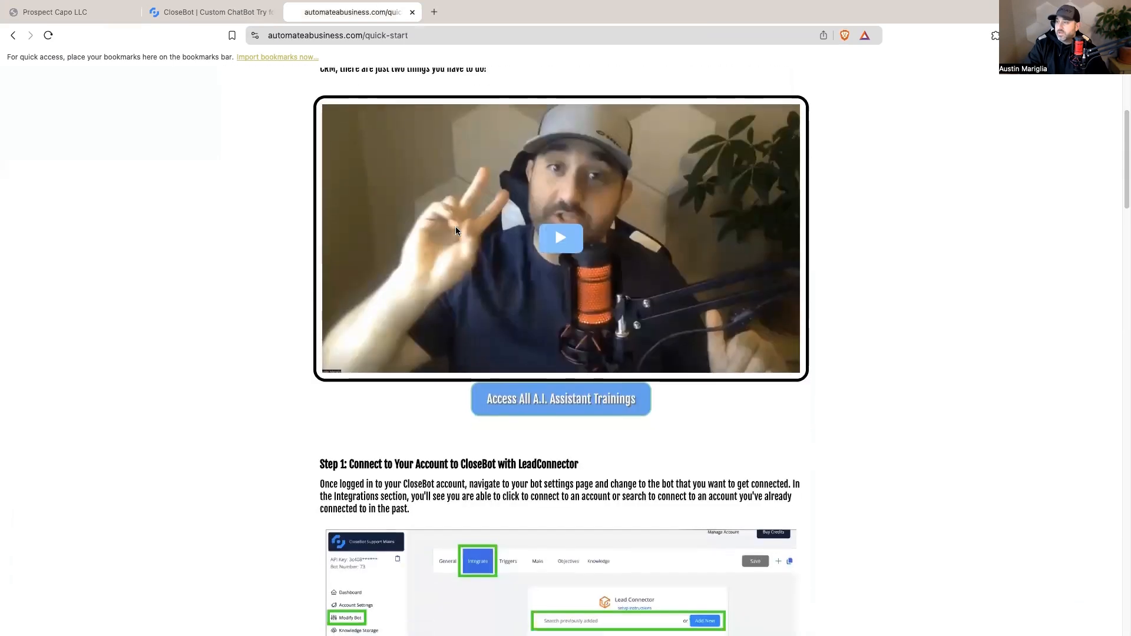
{"action": "scroll", "coordinate": [457, 226], "scroll_direction": "down", "scroll_amount": 20}
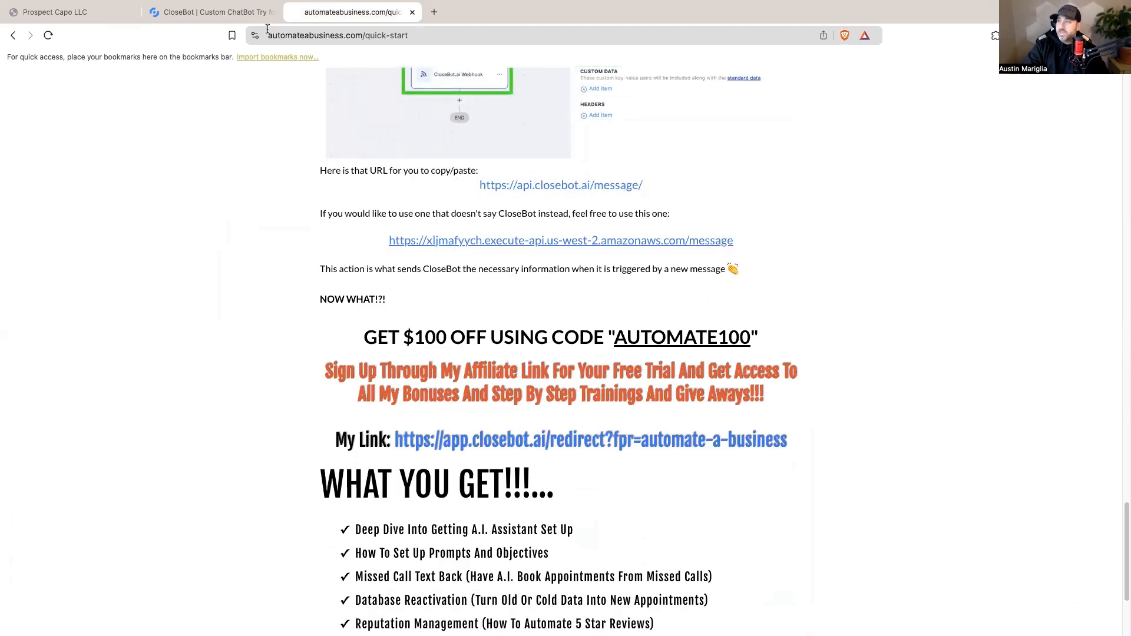
- Return to HighLevel and add a custom data item with the key "bot" to the Webhook action
{"action": "left_click", "coordinate": [81, 16]}
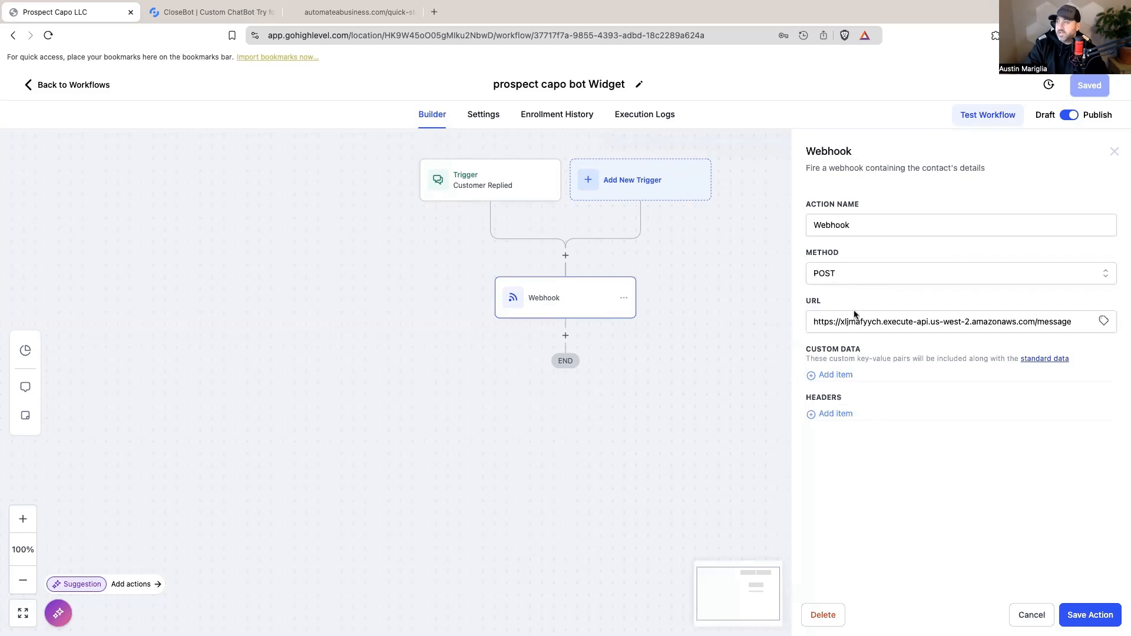
{"action": "left_click", "coordinate": [837, 375]}
{"action": "type", "text": "bot"}
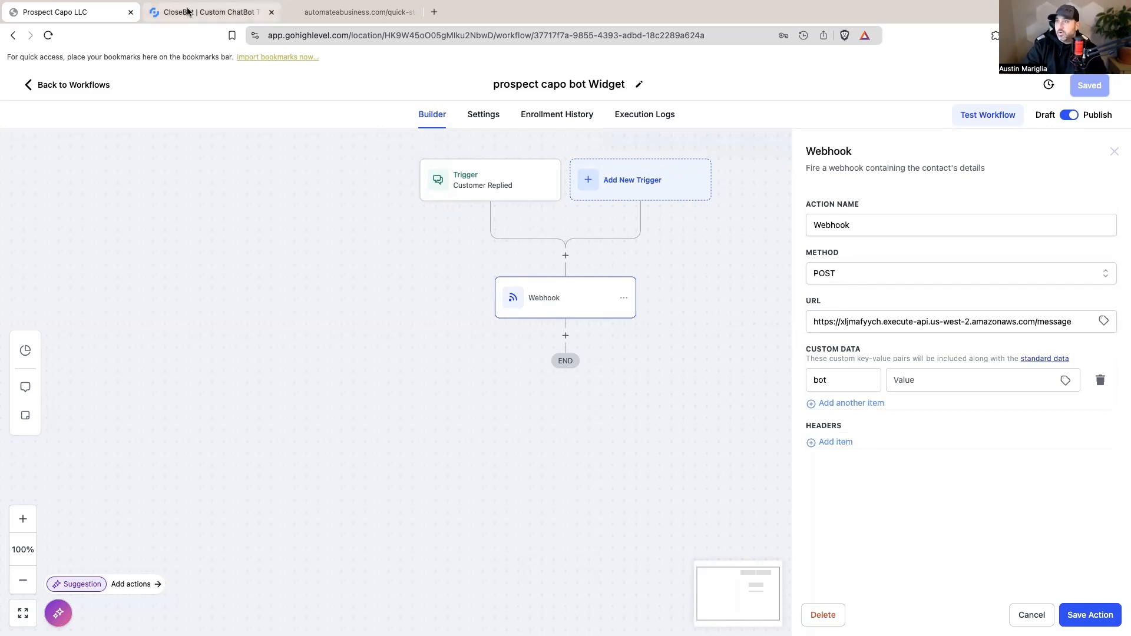
- Switch to CloseBot, select Bot #1 - Widget and copy its bot number
{"action": "left_click", "coordinate": [188, 11]}
{"action": "left_click", "coordinate": [77, 115]}
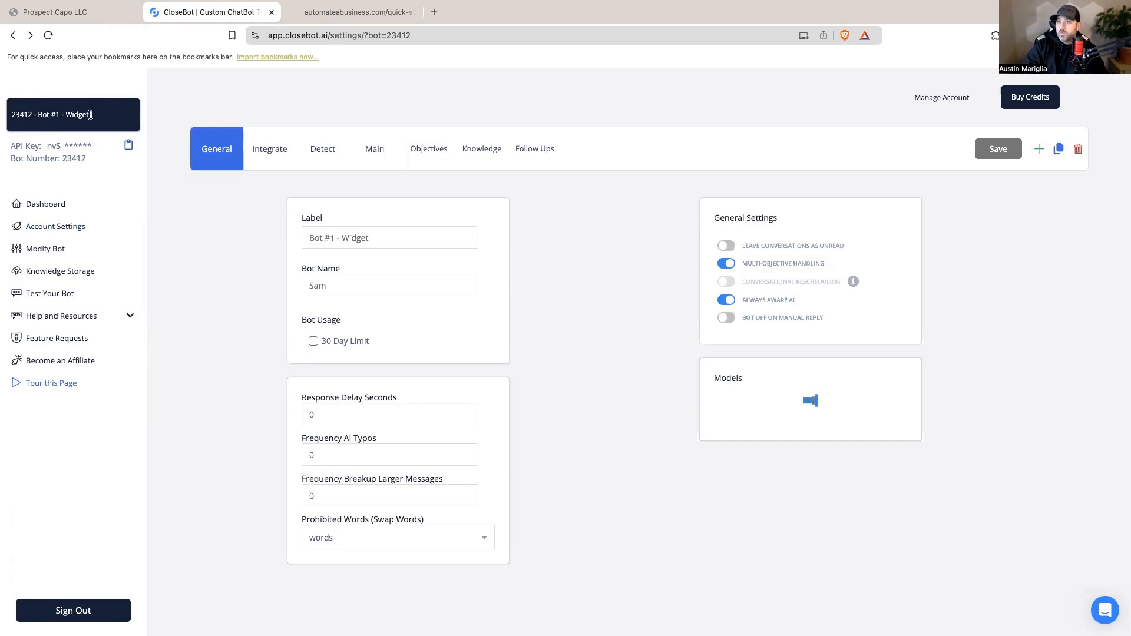
{"action": "left_click_drag", "start_coordinate": [89, 159], "coordinate": [76, 158]}
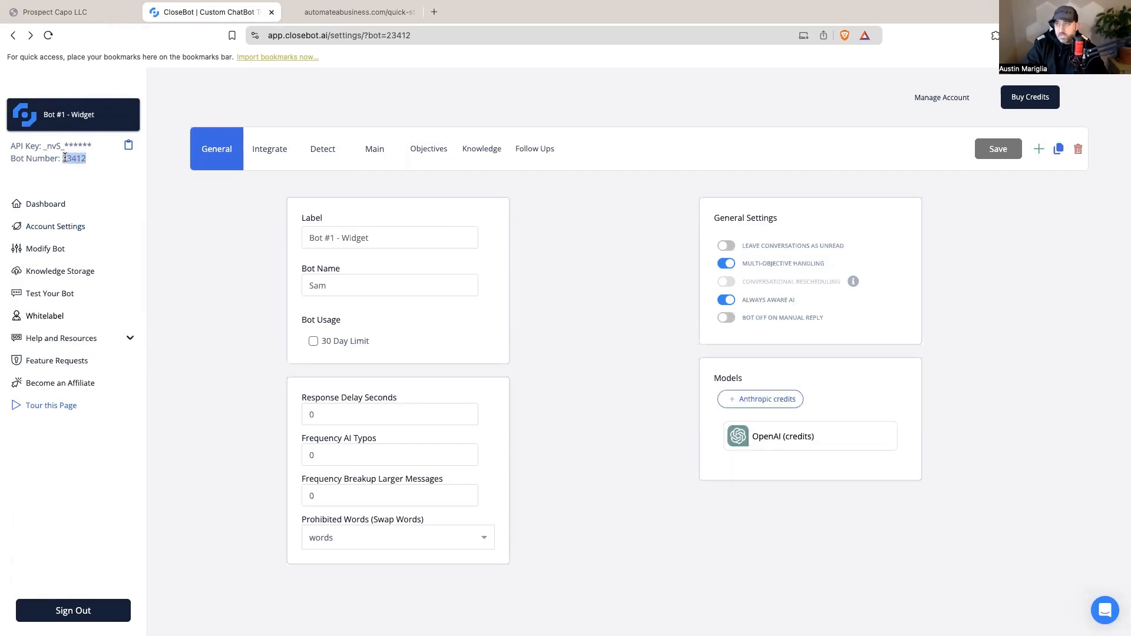
{"action": "left_click_drag", "start_coordinate": [65, 157], "coordinate": [62, 158]}
{"action": "key", "text": "super+c"}
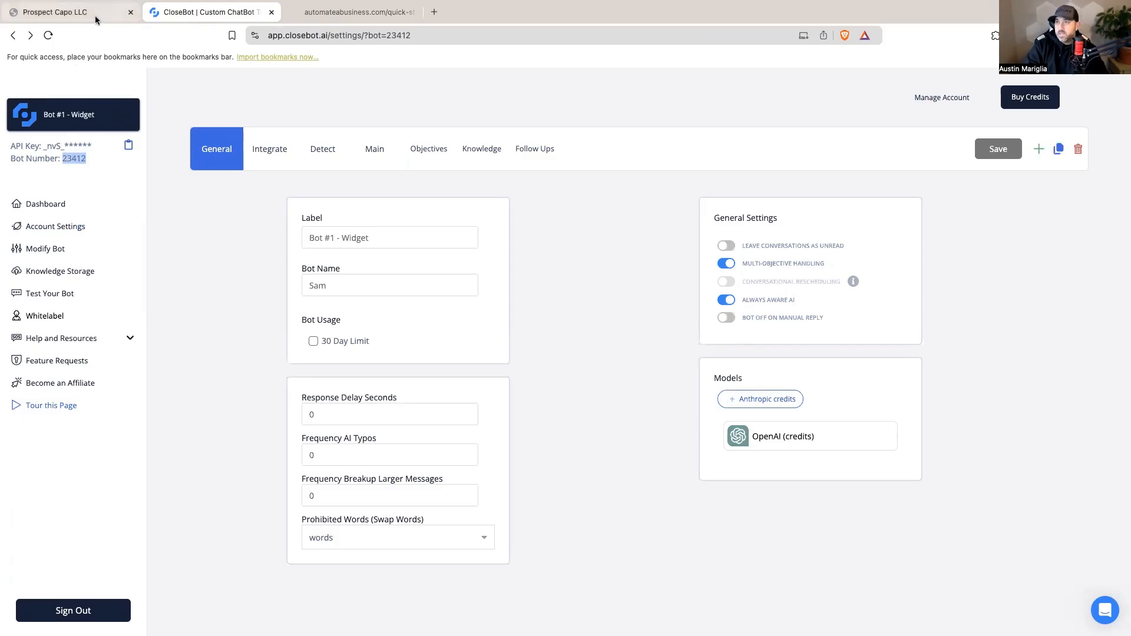
- Back in HighLevel, set the "bot" custom data value to 23412, then save the Webhook action and the workflow
{"action": "left_click", "coordinate": [96, 20]}
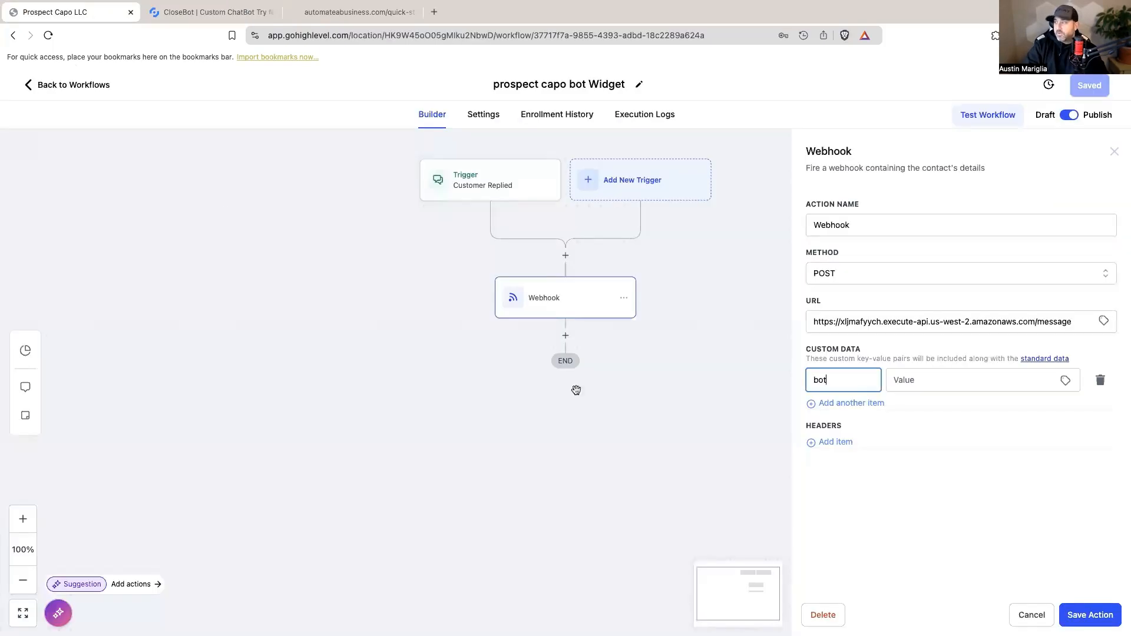
{"action": "left_click", "coordinate": [923, 383]}
{"action": "key", "text": "super+v"}
{"action": "left_click", "coordinate": [1090, 615]}
{"action": "left_click", "coordinate": [1101, 92]}
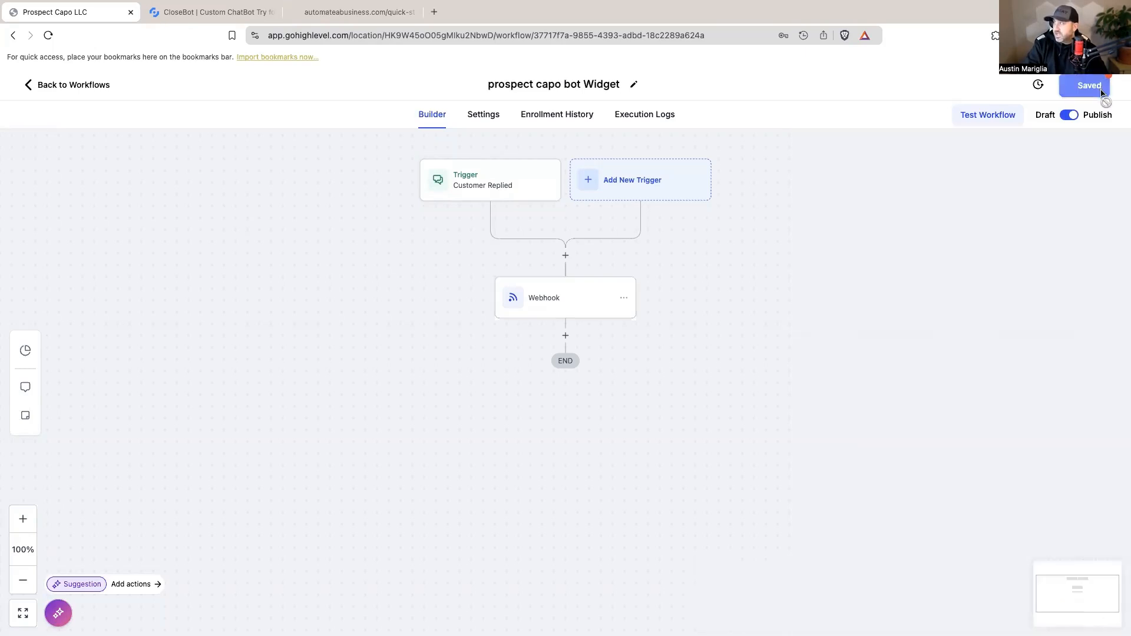